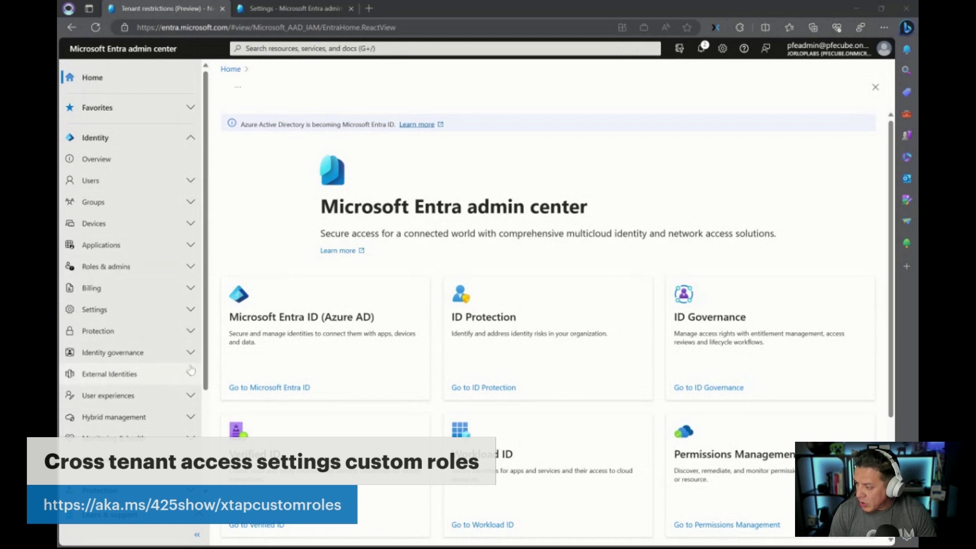
Go to Protection > Conditional Access > Authentication contexts and start a new authentication context
{"action": "left_click", "coordinate": [190, 333]}
{"action": "left_click", "coordinate": [188, 374]}
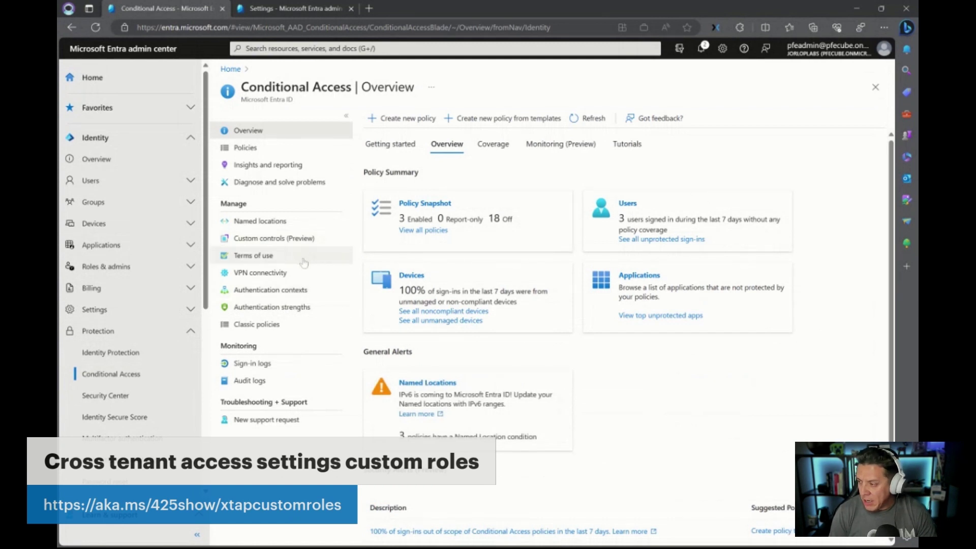
{"action": "left_click", "coordinate": [290, 291]}
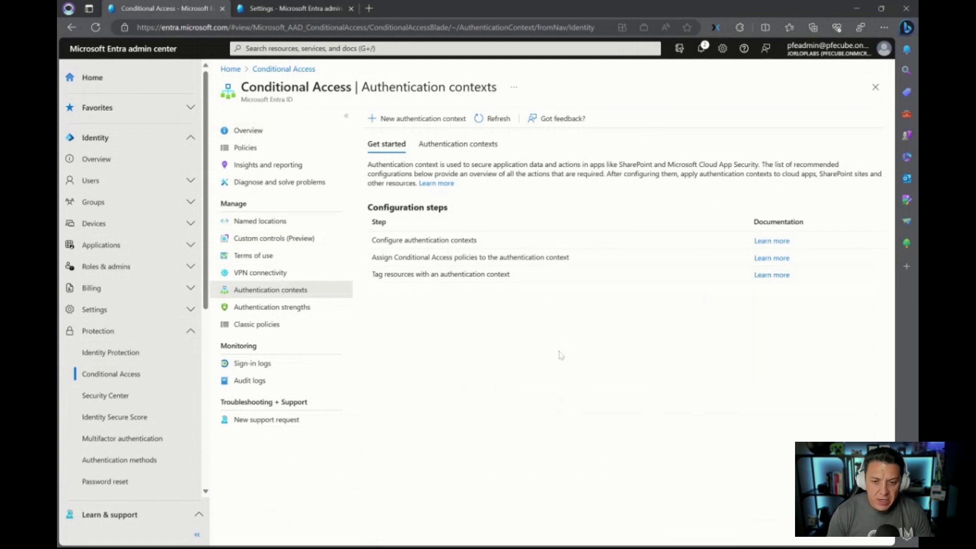
{"action": "left_click", "coordinate": [447, 137]}
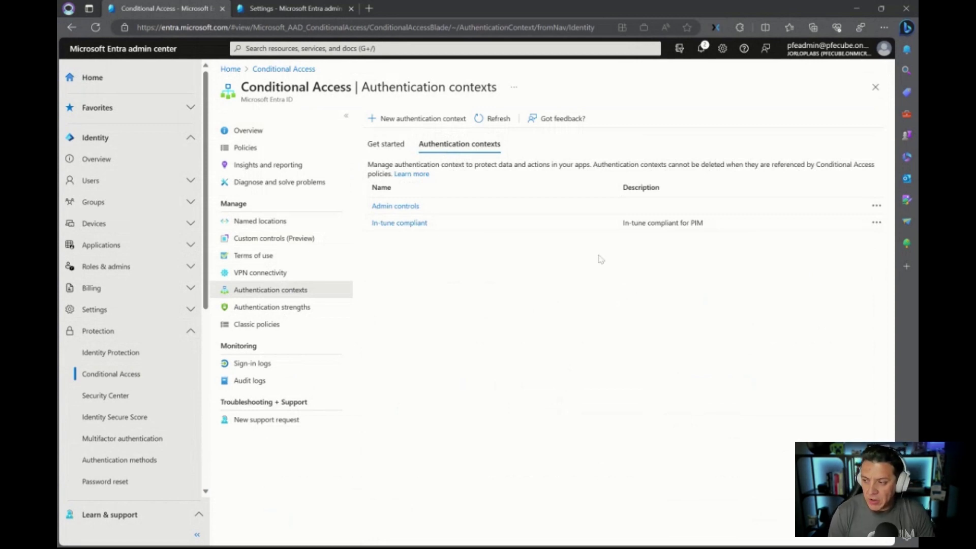
{"action": "left_click", "coordinate": [422, 120]}
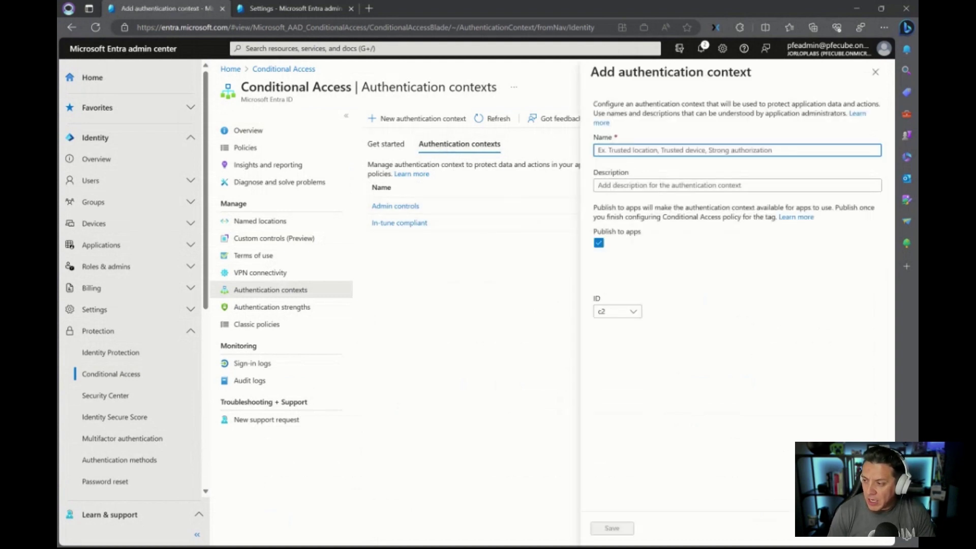
Name the context 'Cross tenant access settings permissions' and reuse that name as its description
{"action": "type", "text": "Cross"}
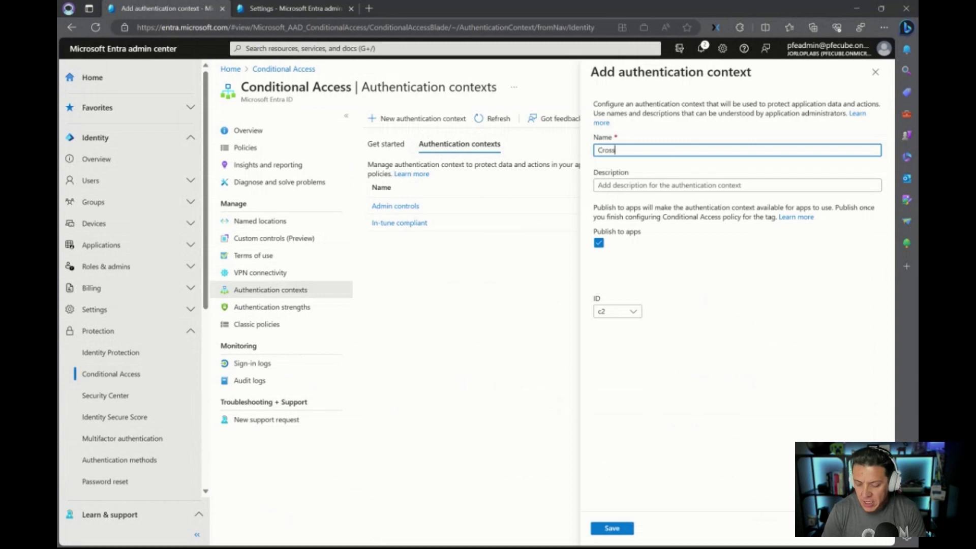
{"action": "type", "text": " tenant"}
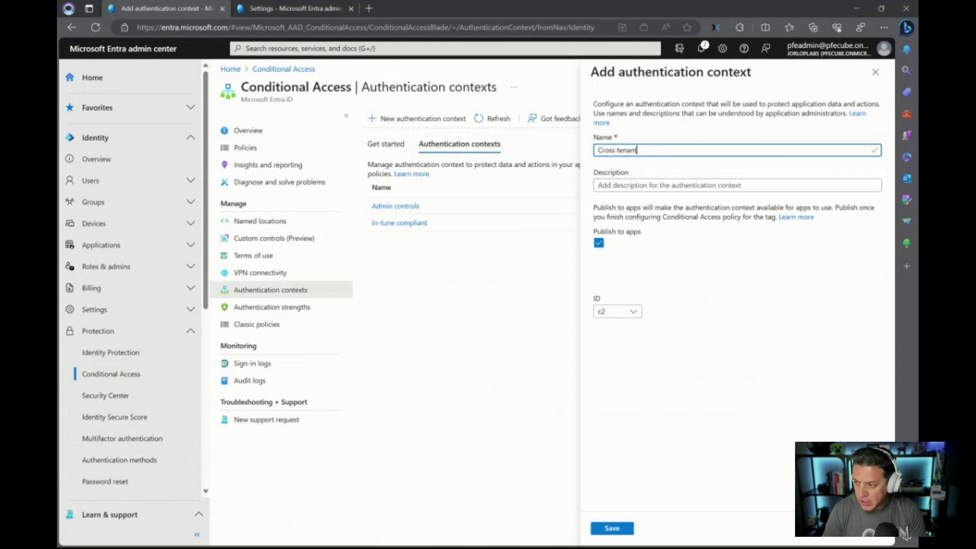
{"action": "type", "text": " access settings permissions"}
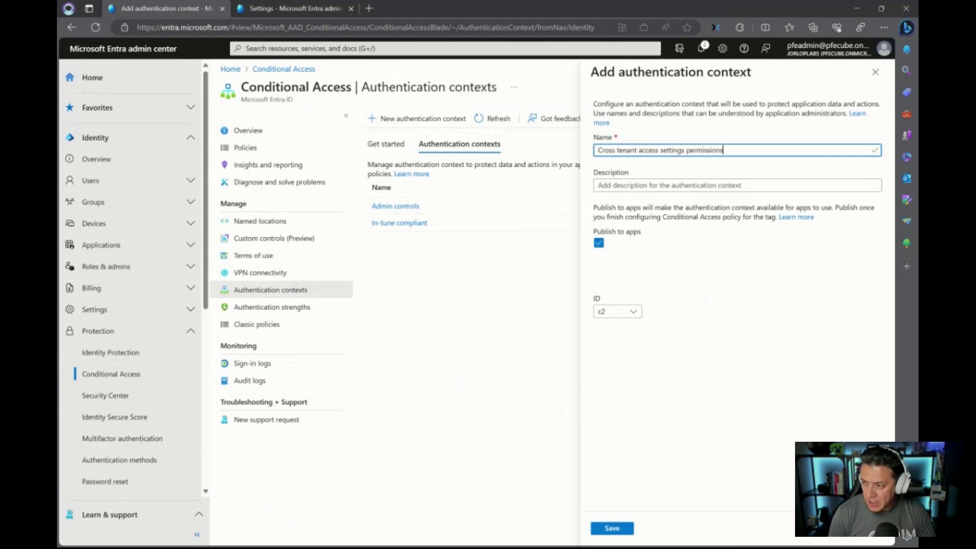
{"action": "key", "text": "ctrl+a"}
{"action": "key", "text": "ctrl+c"}
{"action": "left_click", "coordinate": [610, 185]}
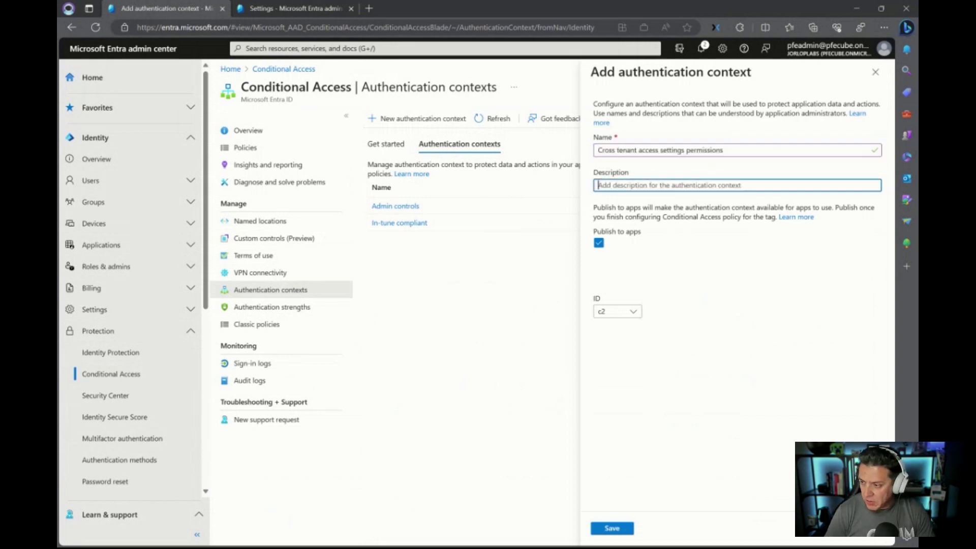
{"action": "key", "text": "ctrl+v"}
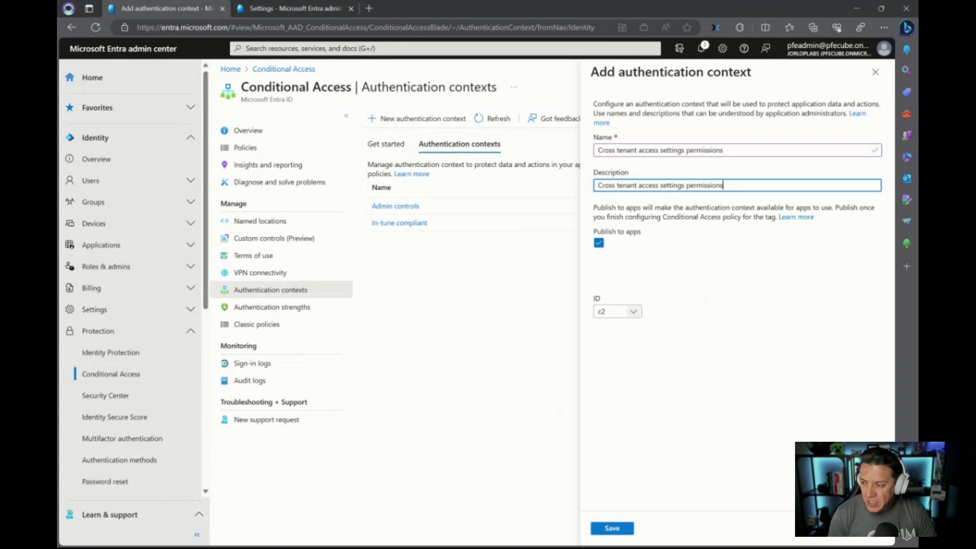
Set the context ID to c21 and save the authentication context
{"action": "left_click", "coordinate": [634, 312]}
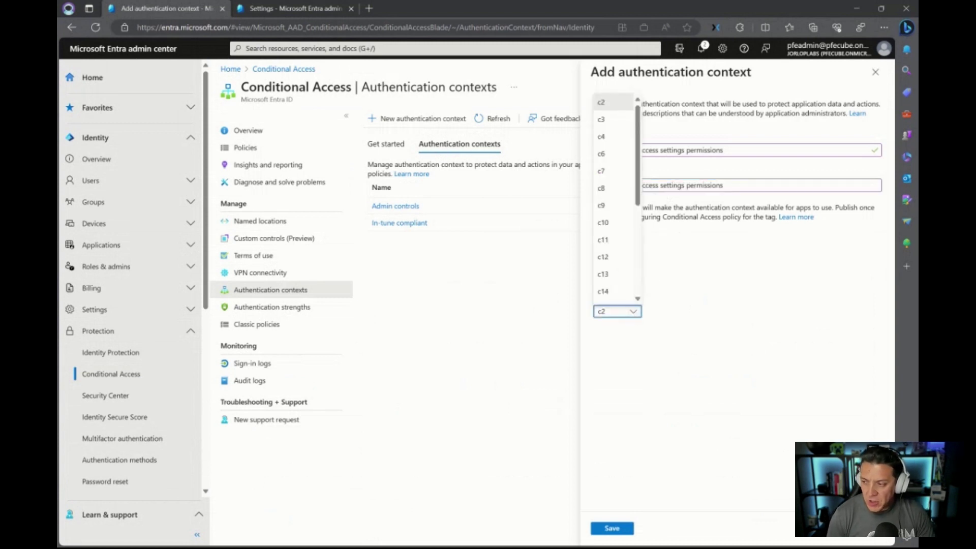
{"action": "scroll", "coordinate": [625, 203], "scroll_direction": "down", "scroll_amount": 3}
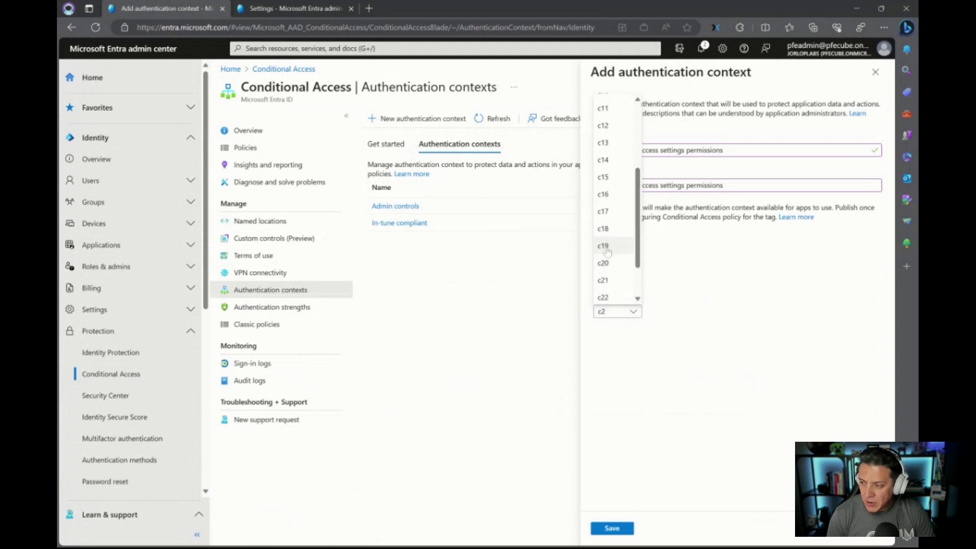
{"action": "left_click", "coordinate": [610, 249]}
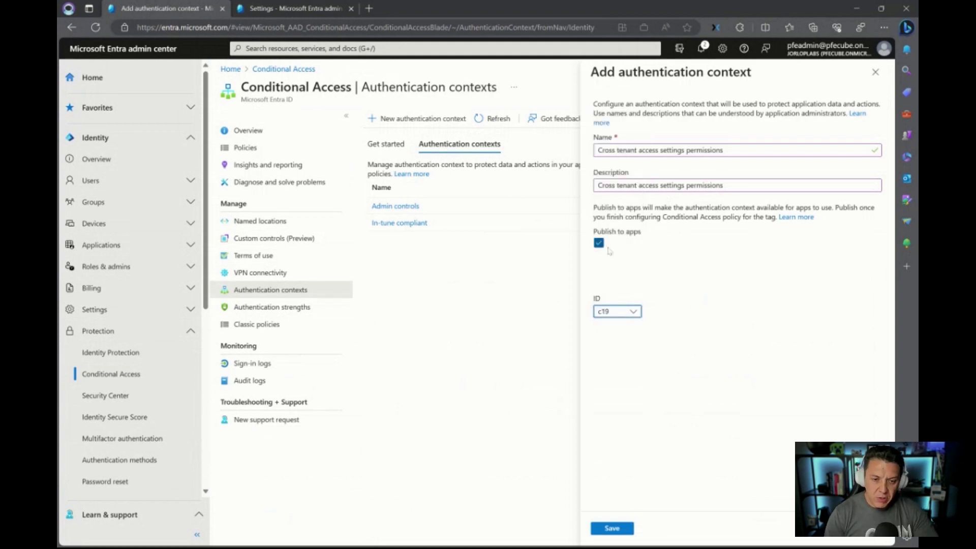
{"action": "left_click", "coordinate": [651, 423]}
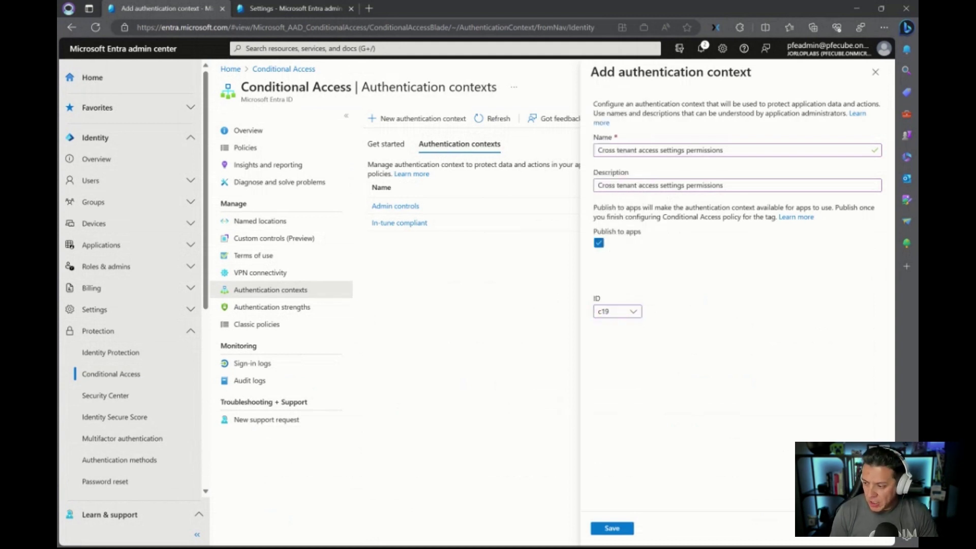
{"action": "left_click", "coordinate": [633, 312]}
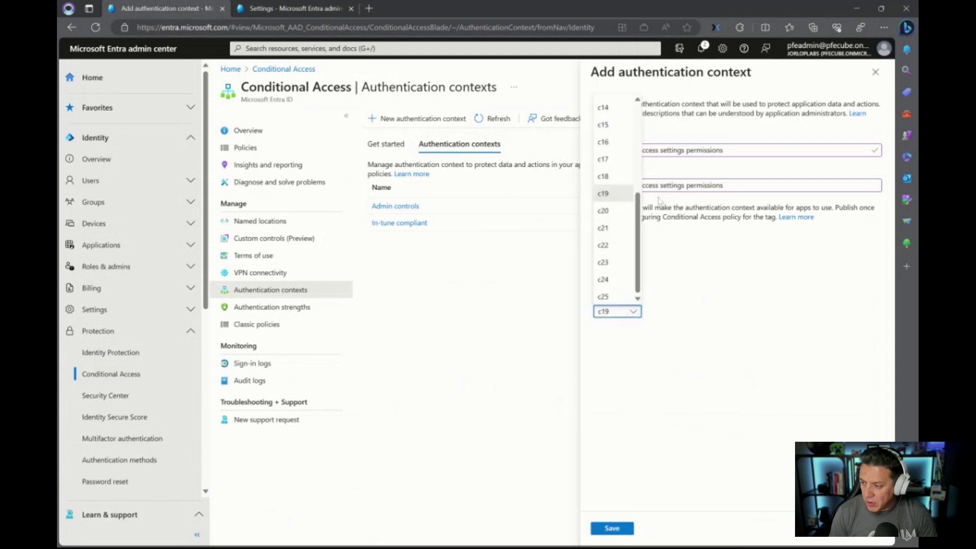
{"action": "left_click_drag", "start_coordinate": [641, 282], "coordinate": [646, 113]}
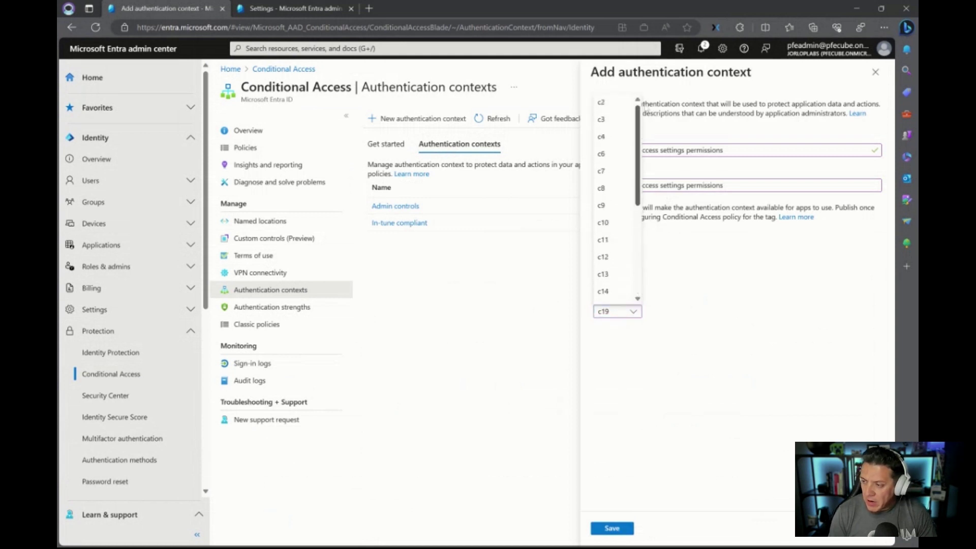
{"action": "scroll", "coordinate": [617, 204], "scroll_direction": "down", "scroll_amount": 5}
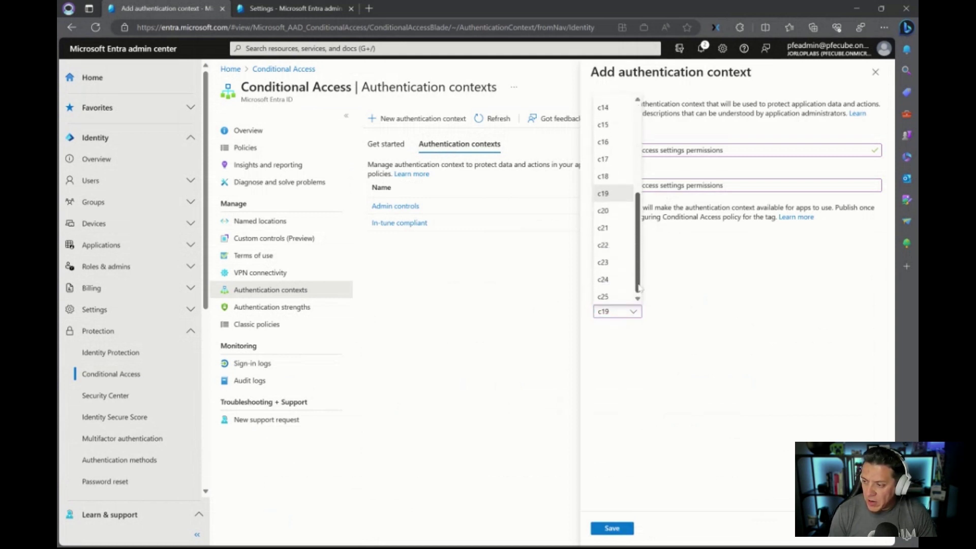
{"action": "left_click", "coordinate": [605, 228]}
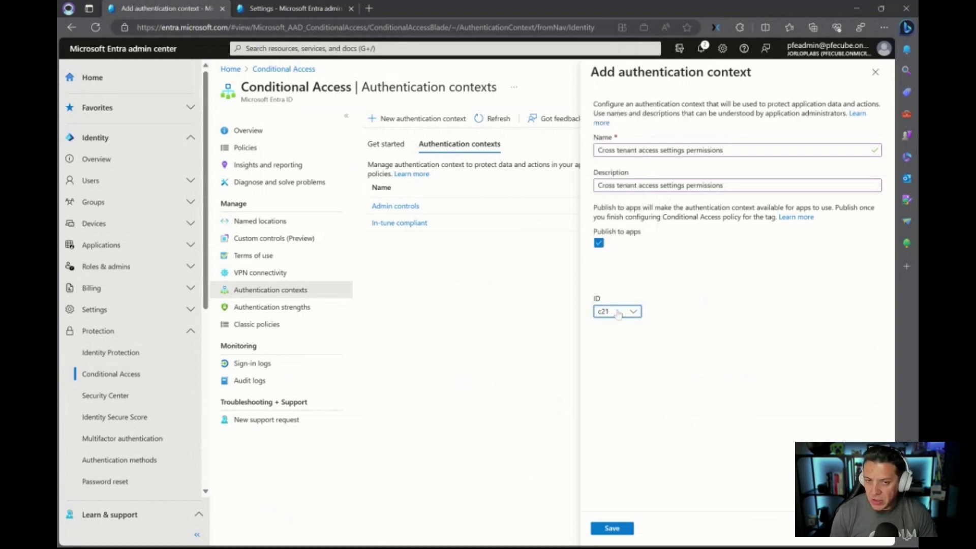
{"action": "left_click", "coordinate": [613, 528]}
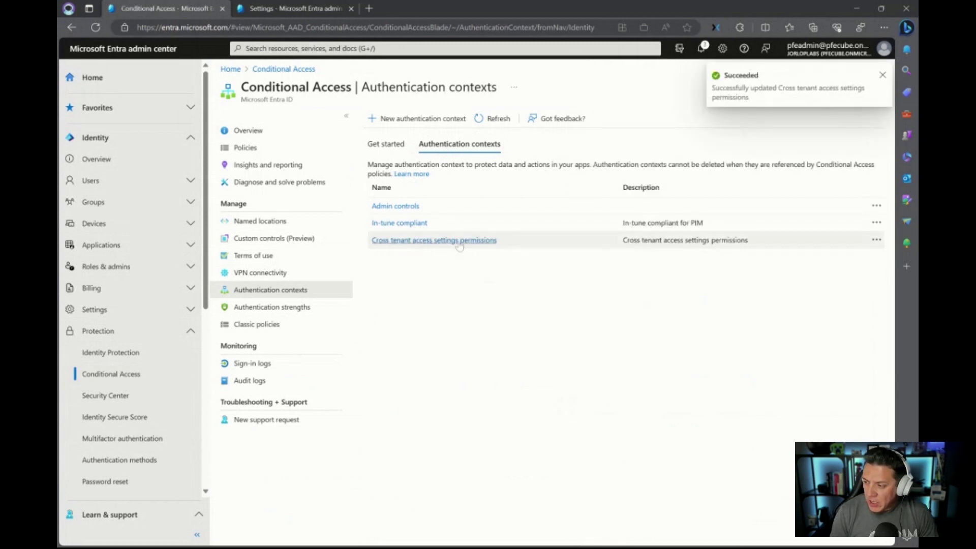
Review the new context's details, then go to Roles & admins
{"action": "left_click", "coordinate": [456, 241]}
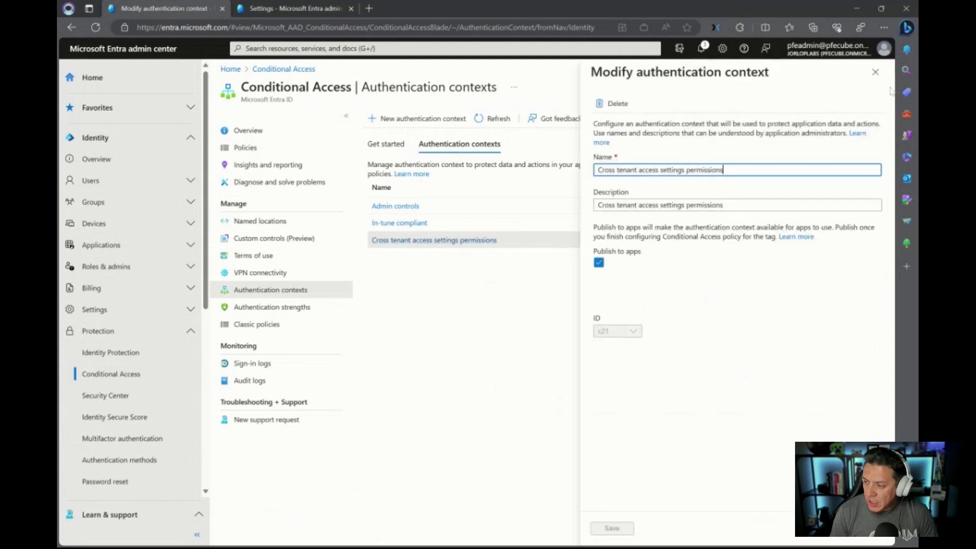
{"action": "left_click", "coordinate": [360, 245]}
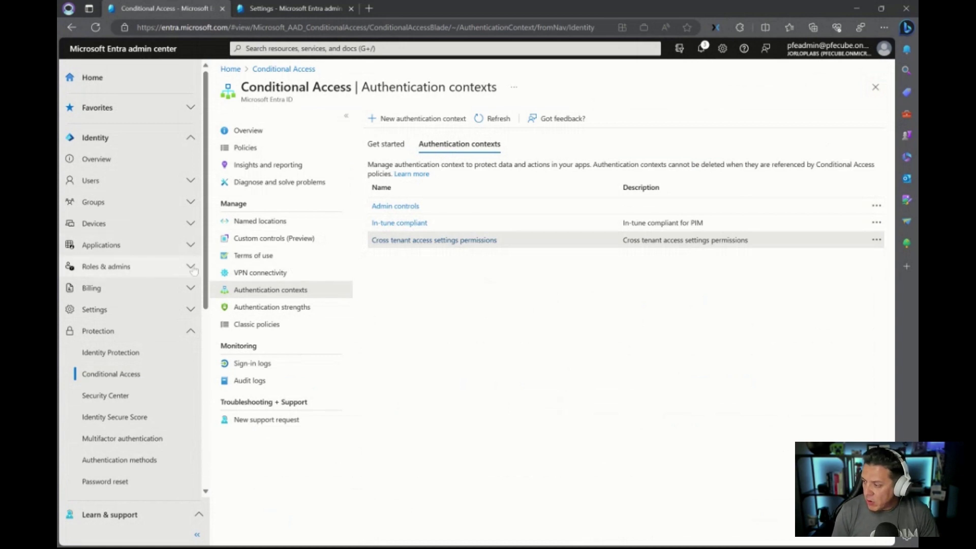
{"action": "left_click", "coordinate": [127, 267]}
{"action": "left_click", "coordinate": [133, 288]}
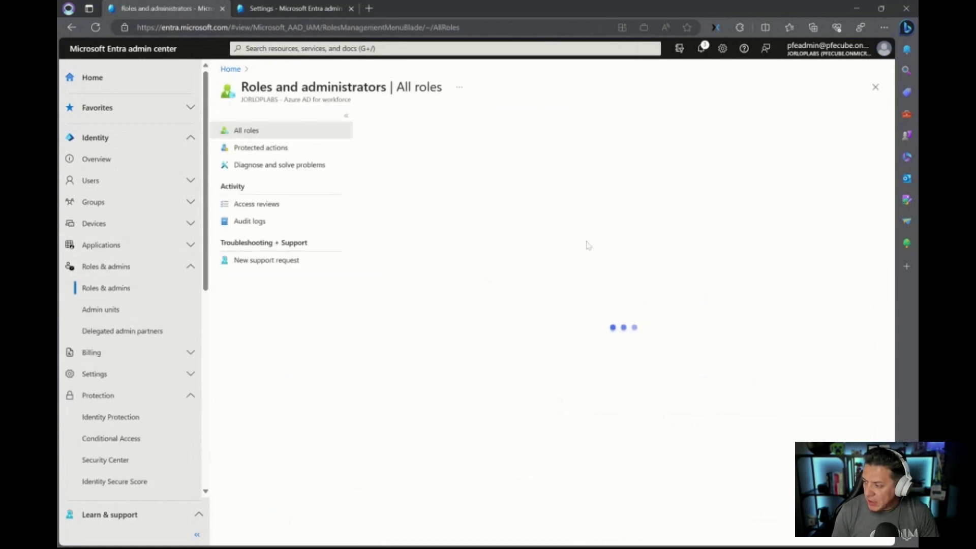
Add protected actions using the Cross tenant access settings permissions context and open the permission picker
{"action": "left_click", "coordinate": [269, 149]}
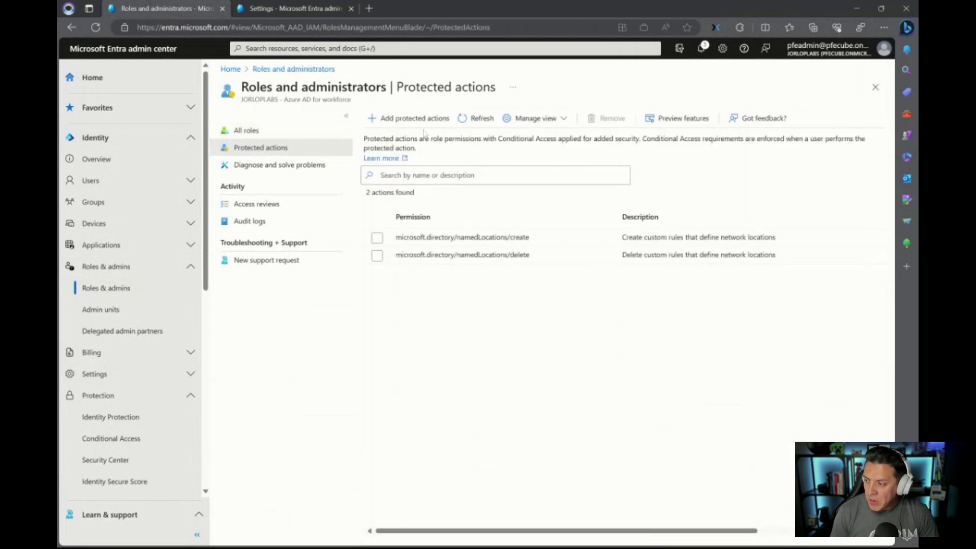
{"action": "left_click", "coordinate": [408, 119]}
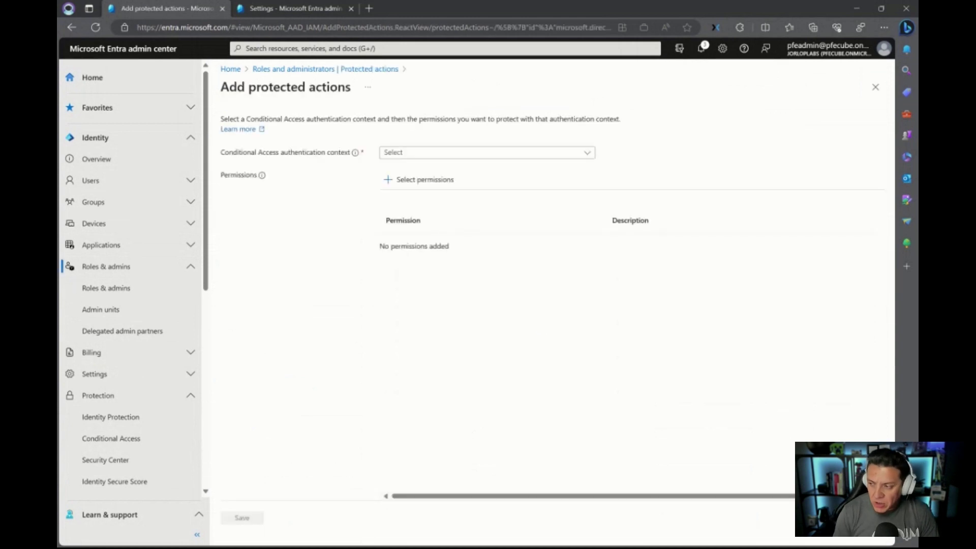
{"action": "left_click", "coordinate": [491, 153]}
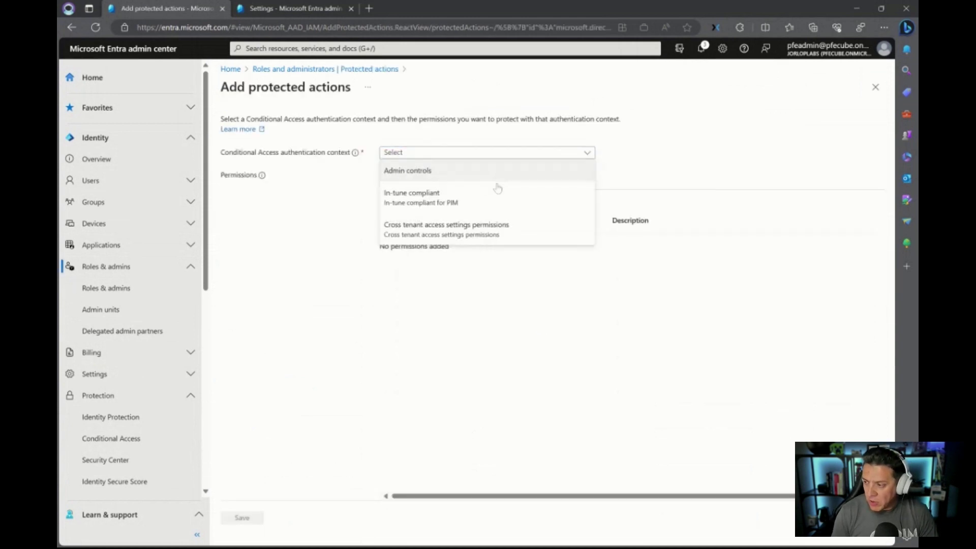
{"action": "left_click", "coordinate": [432, 236]}
{"action": "left_click", "coordinate": [425, 180]}
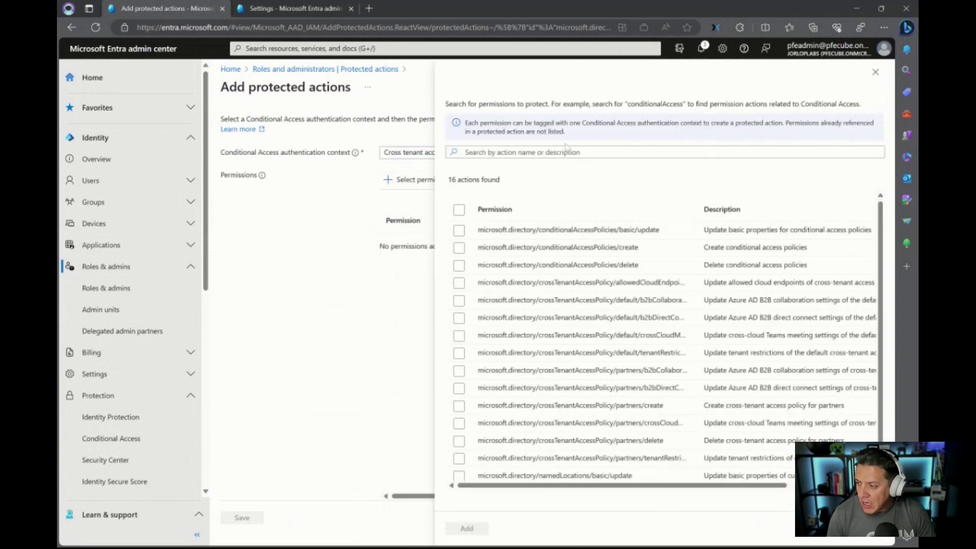
Protect the default B2B collaboration and partner B2B direct connect cross-tenant permissions, and save
{"action": "left_click", "coordinate": [565, 152]}
{"action": "type", "text": "cross"}
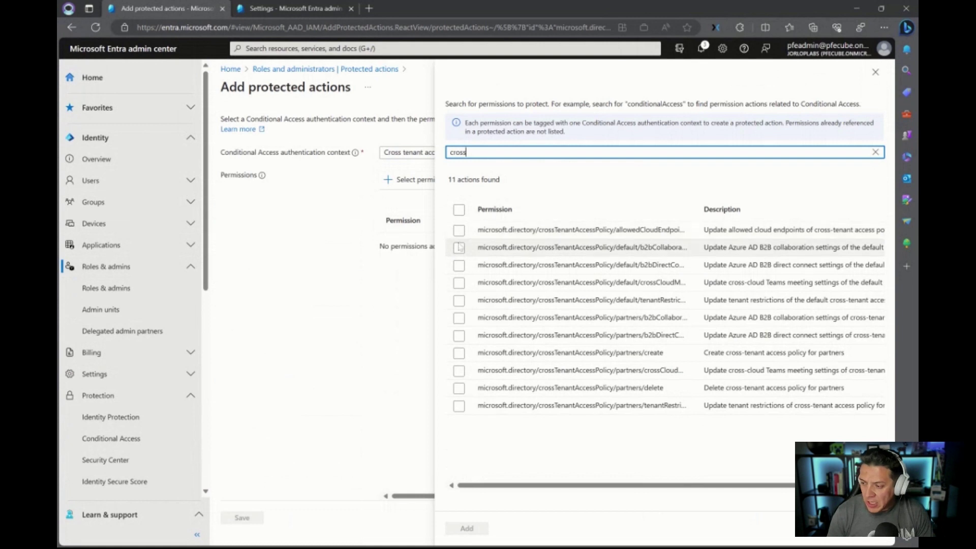
{"action": "left_click", "coordinate": [459, 353]}
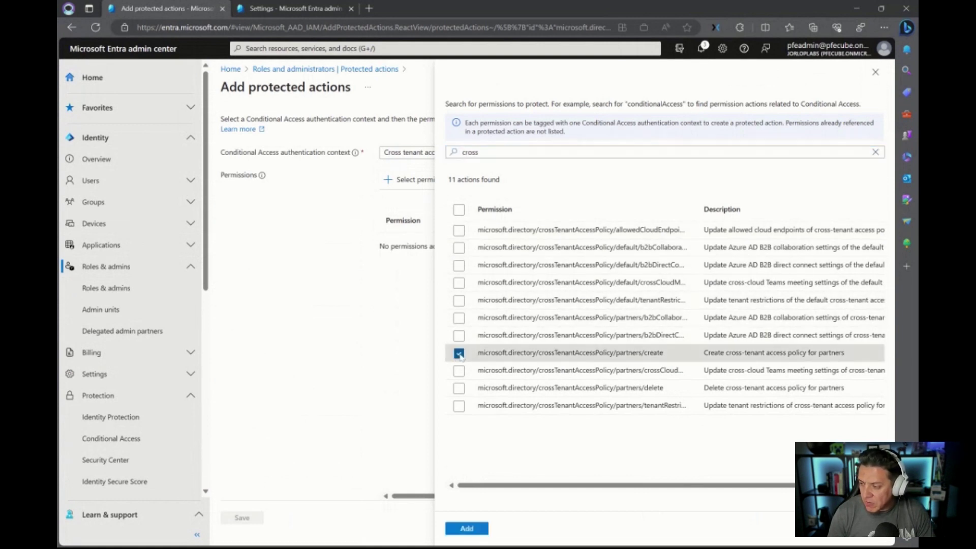
{"action": "left_click", "coordinate": [459, 389]}
{"action": "left_click", "coordinate": [459, 353]}
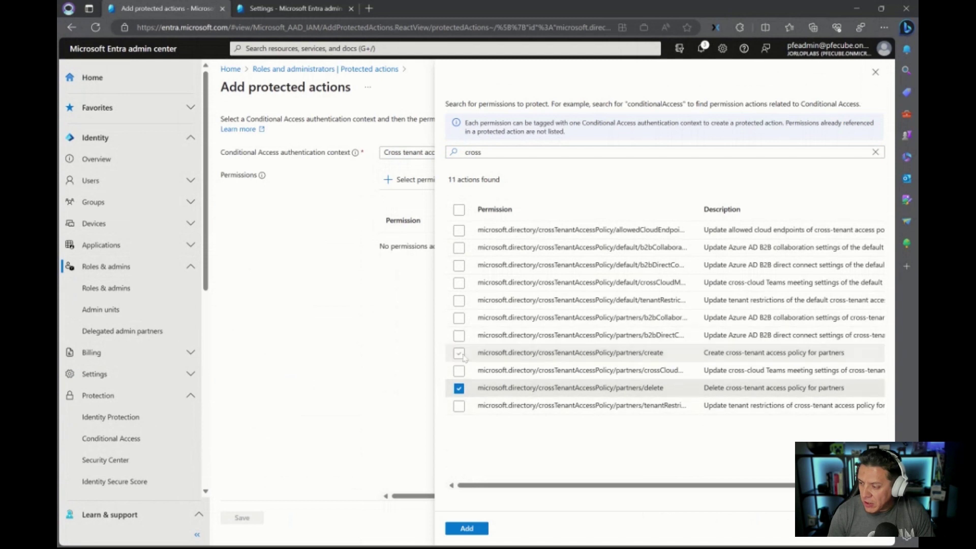
{"action": "left_click", "coordinate": [459, 388]}
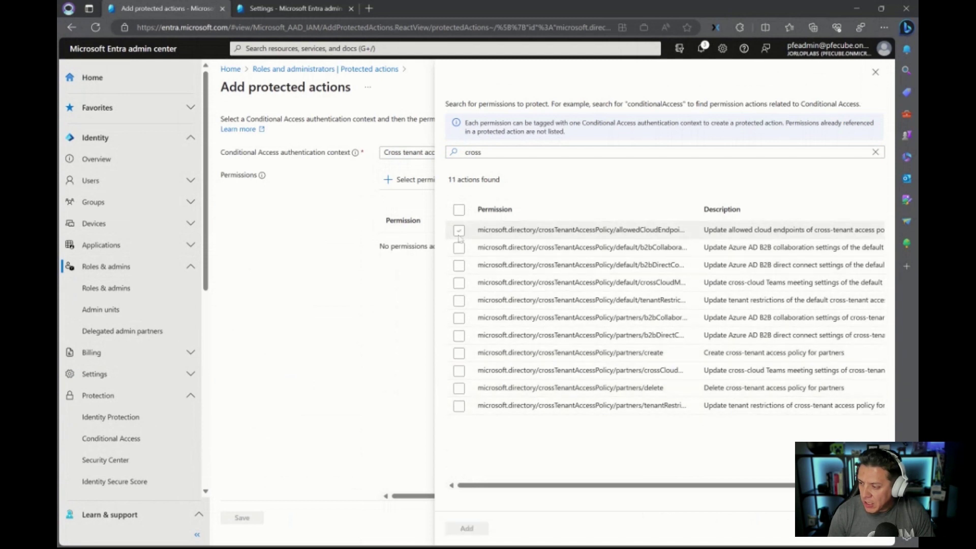
{"action": "left_click", "coordinate": [459, 336]}
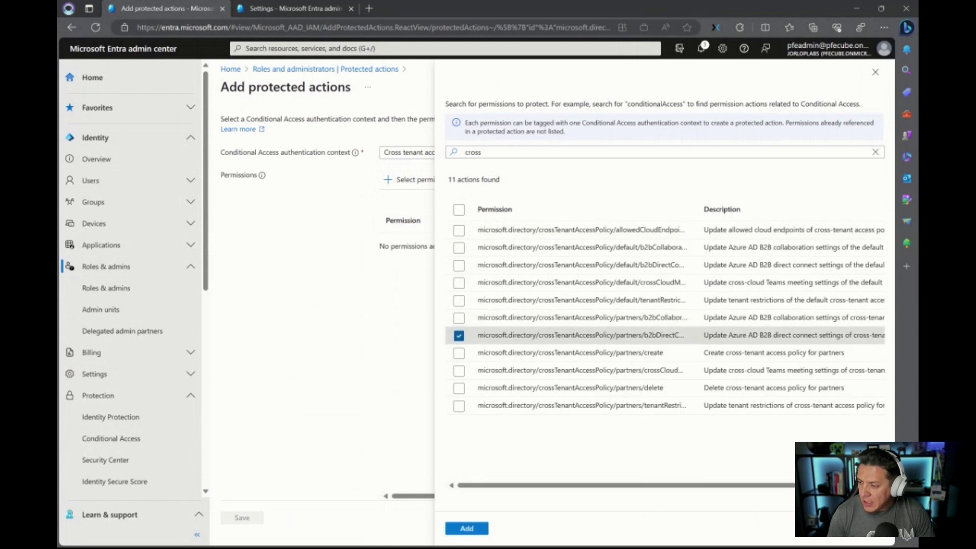
{"action": "left_click", "coordinate": [459, 248]}
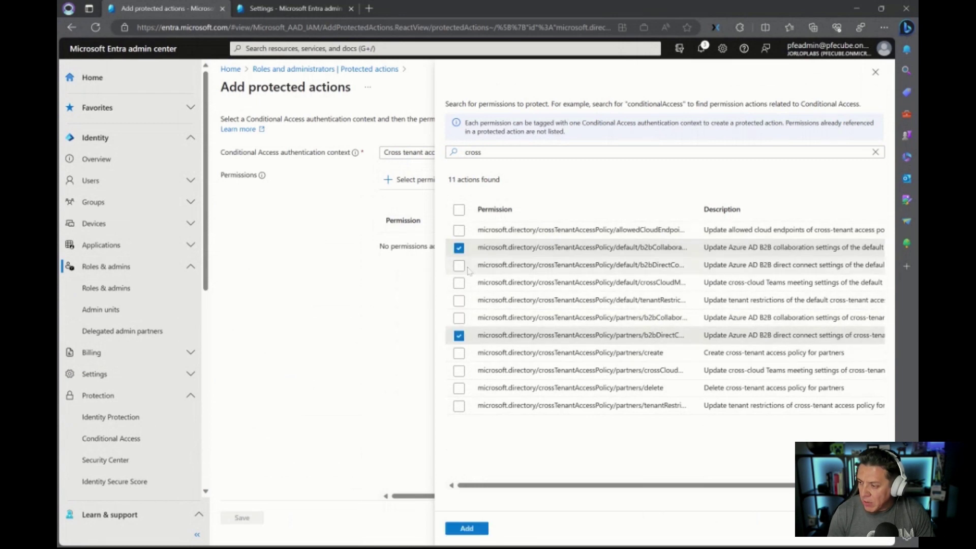
{"action": "left_click", "coordinate": [466, 529]}
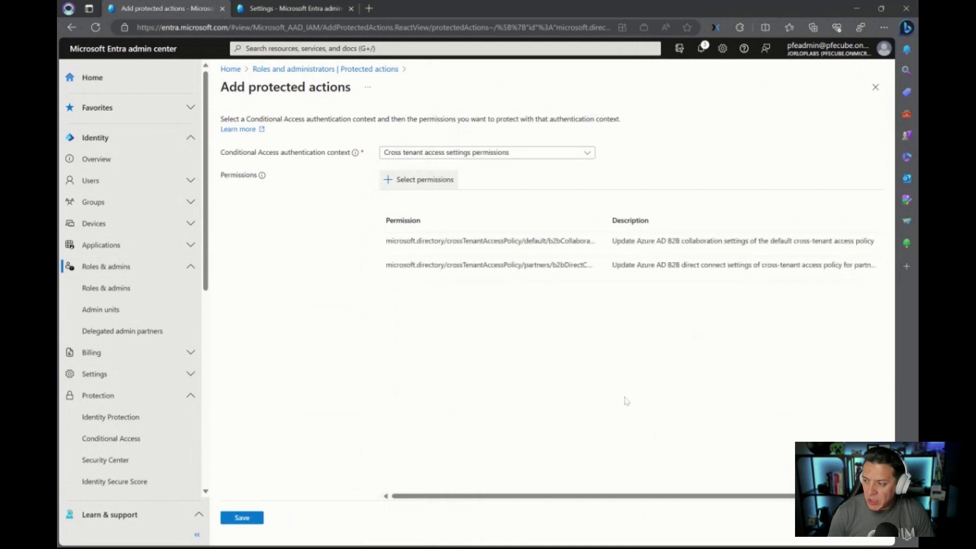
{"action": "left_click", "coordinate": [240, 522]}
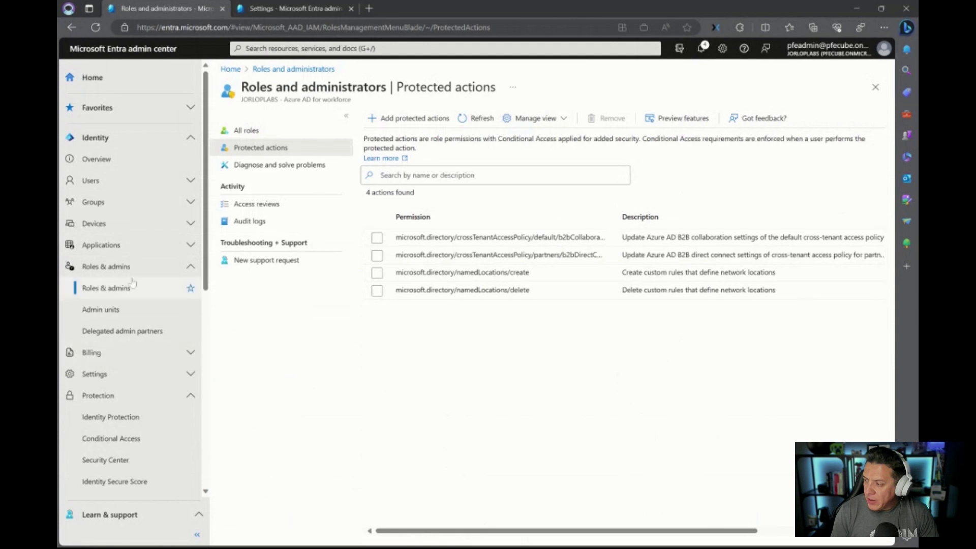
Create a new Conditional Access policy named 'CA for Cross tenant access policies'
{"action": "left_click", "coordinate": [135, 439]}
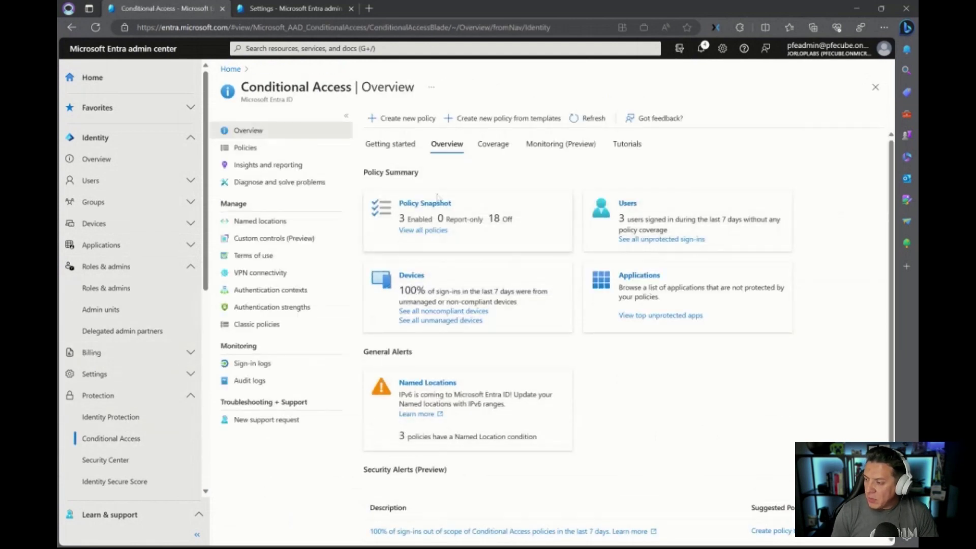
{"action": "left_click", "coordinate": [404, 119]}
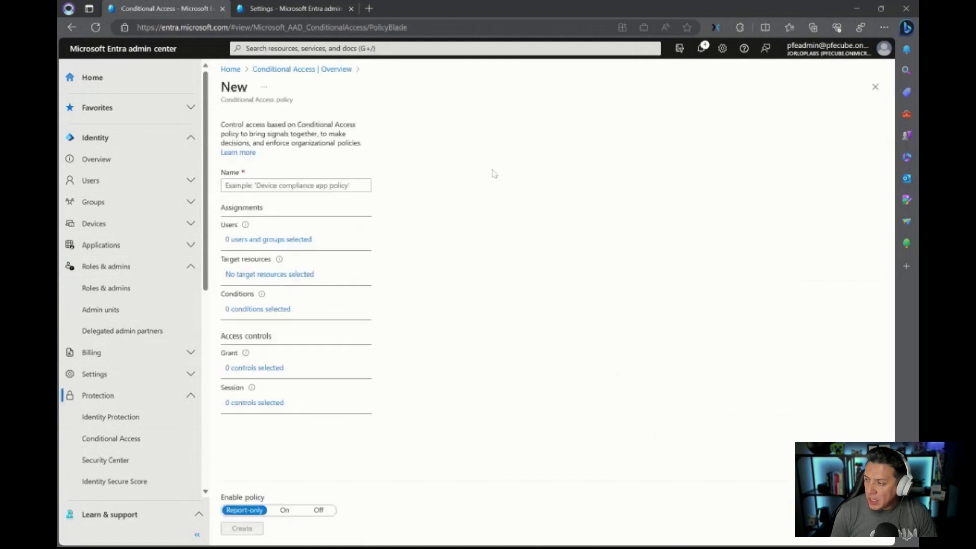
{"action": "left_click", "coordinate": [295, 185]}
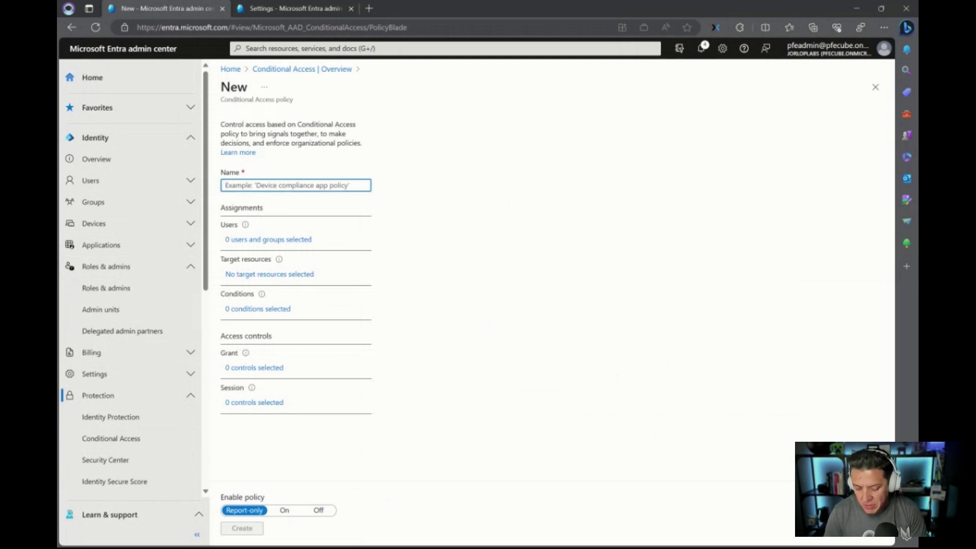
{"action": "type", "text": "CA for"}
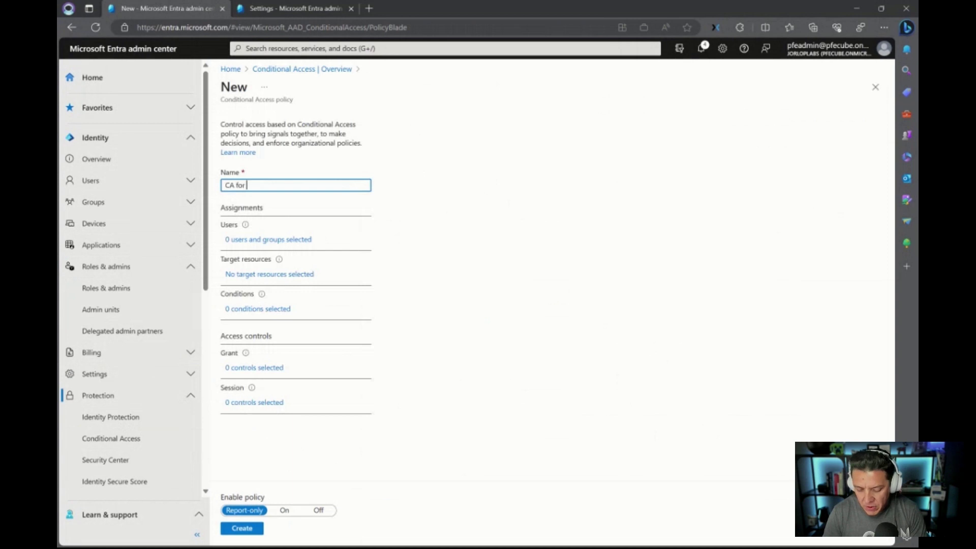
{"action": "type", "text": " Cross tenant ac"}
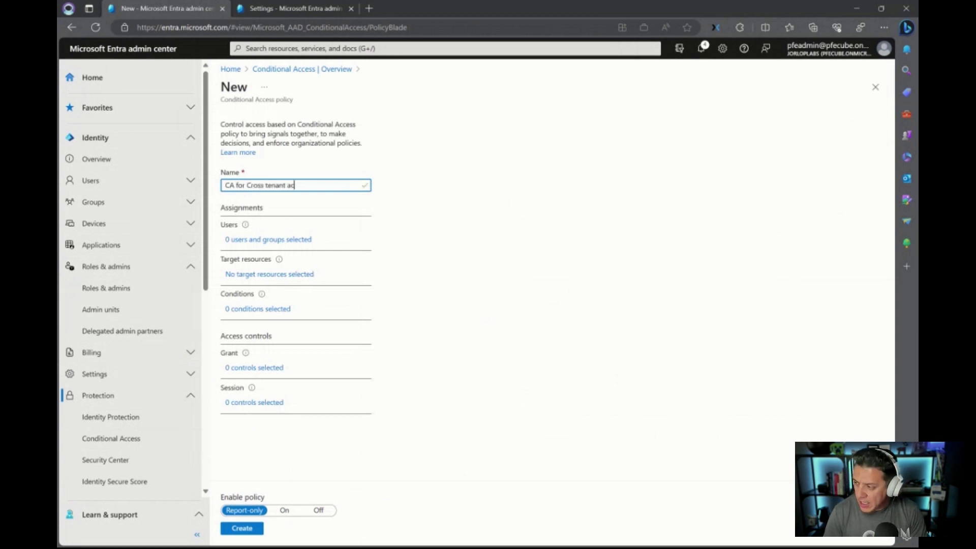
{"action": "type", "text": "cess policies"}
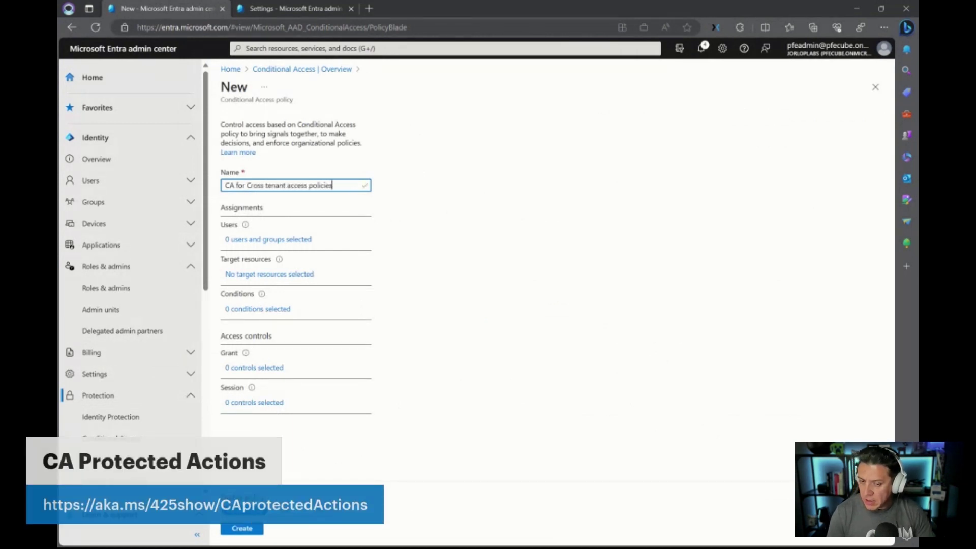
Assign the policy to All users and target the Cross tenant access settings permissions authentication context
{"action": "left_click", "coordinate": [283, 240]}
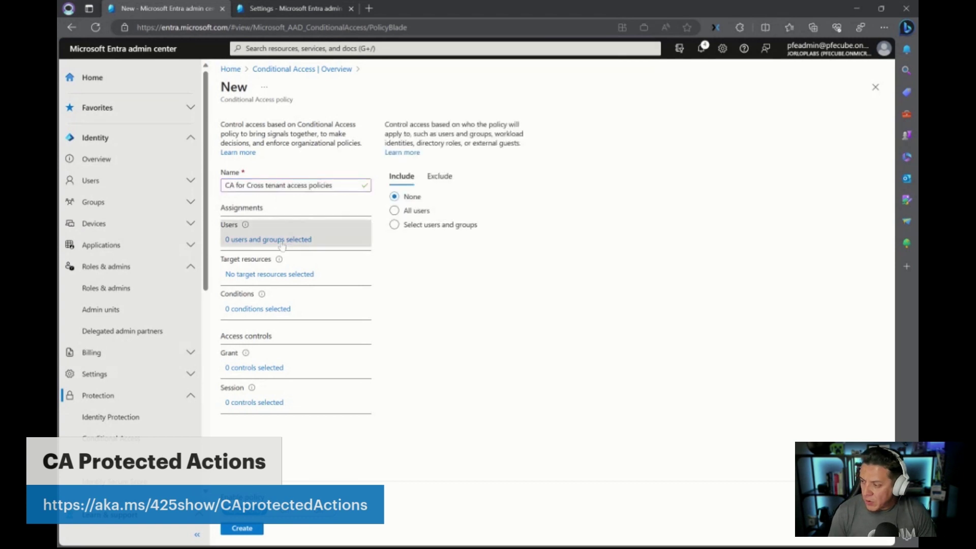
{"action": "left_click", "coordinate": [394, 210]}
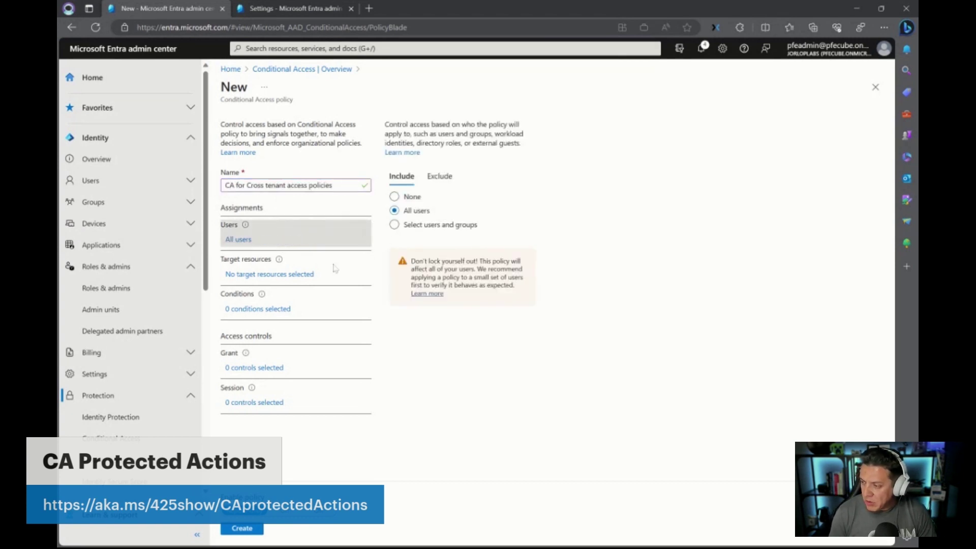
{"action": "left_click", "coordinate": [264, 314]}
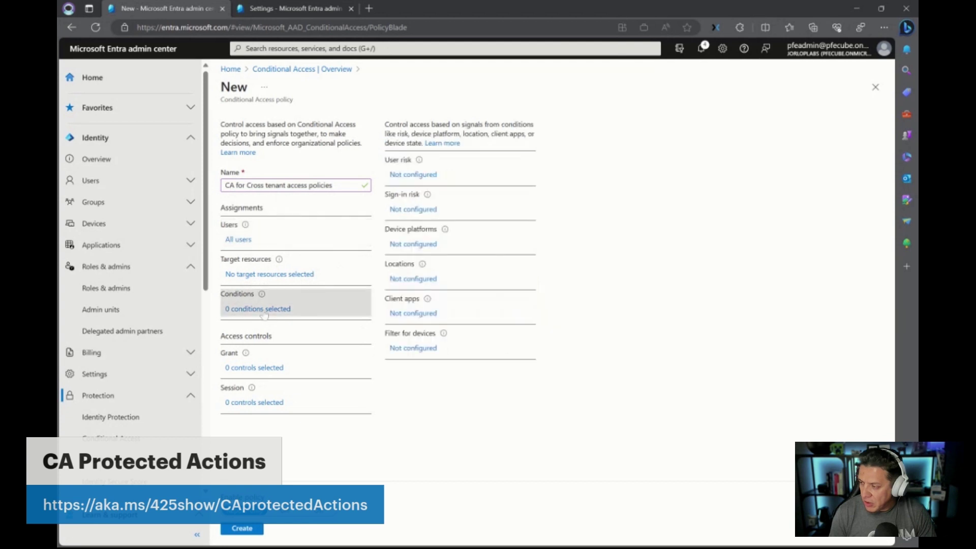
{"action": "left_click", "coordinate": [307, 274]}
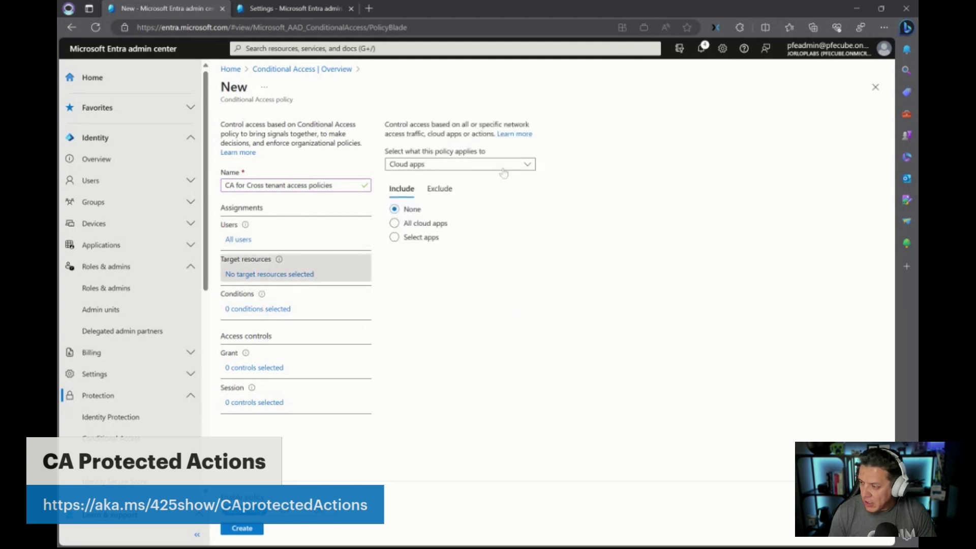
{"action": "left_click", "coordinate": [503, 168]}
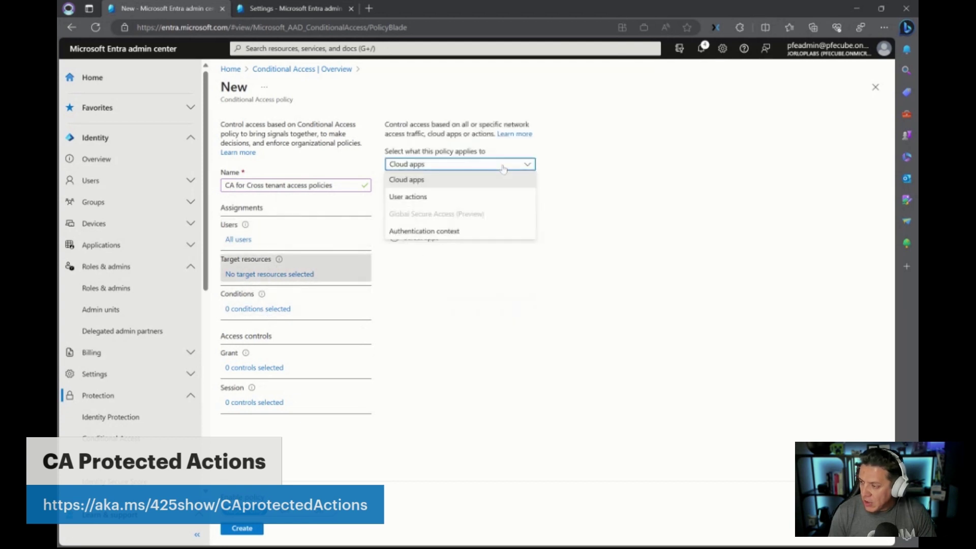
{"action": "left_click", "coordinate": [441, 232]}
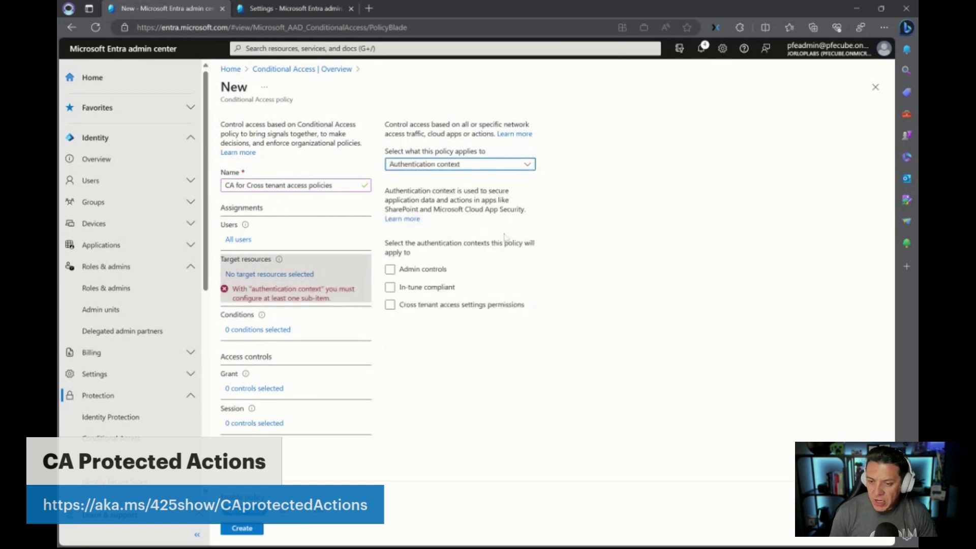
{"action": "left_click", "coordinate": [390, 305]}
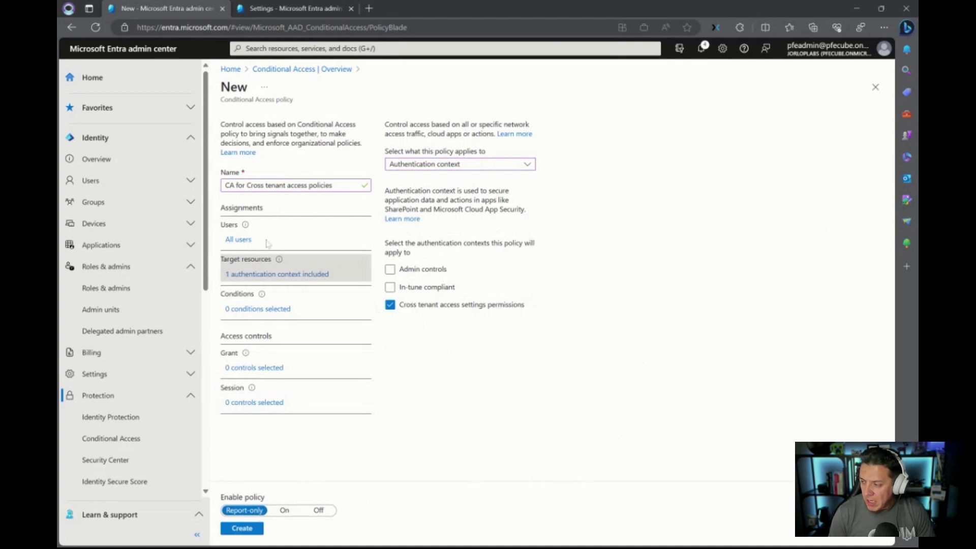
{"action": "mouse_move", "coordinate": [251, 388]}
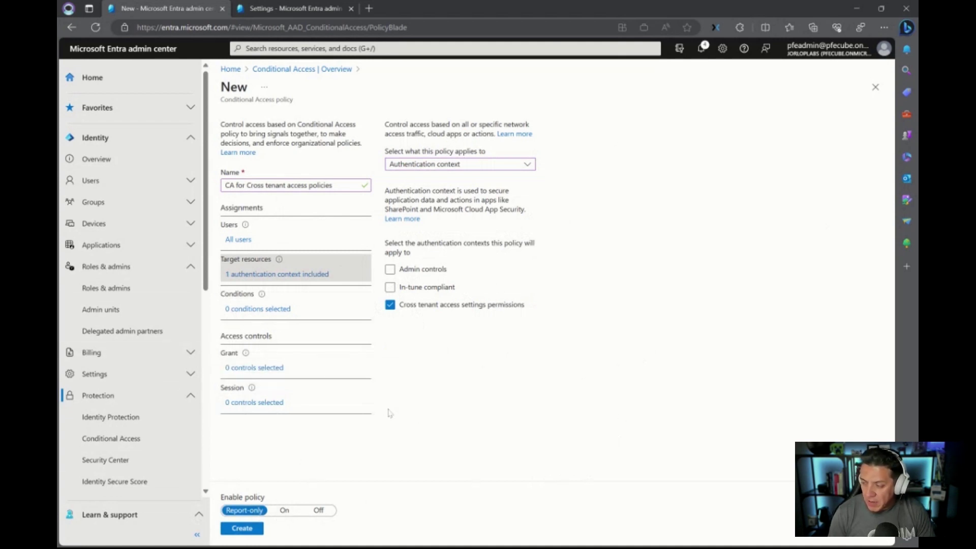
Set the grant control to require Phishing-resistant MFA authentication strength
{"action": "left_click", "coordinate": [261, 370]}
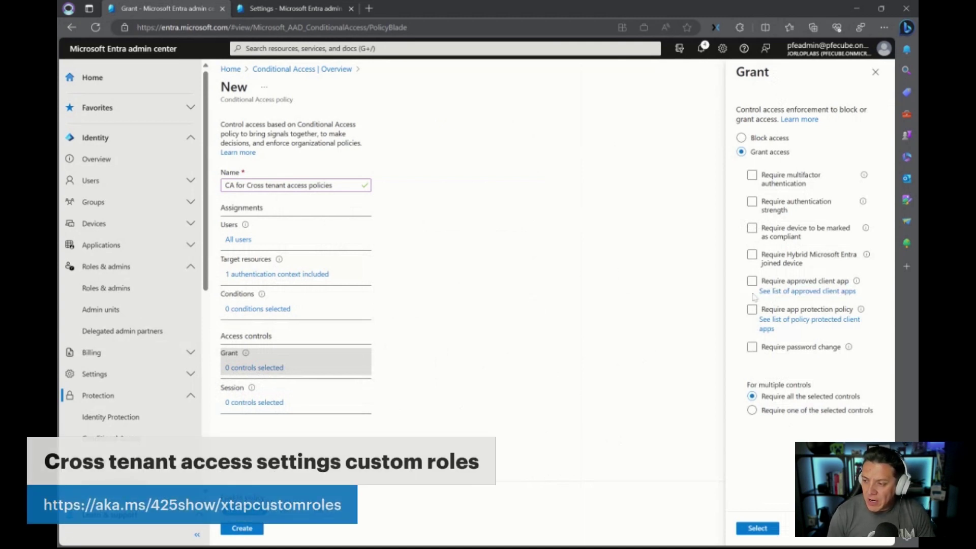
{"action": "left_click", "coordinate": [752, 203]}
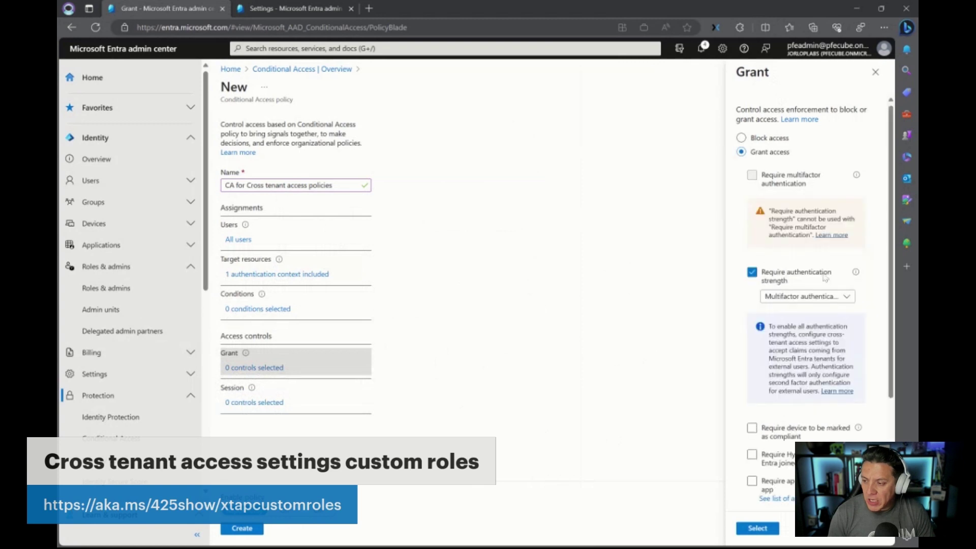
{"action": "left_click", "coordinate": [845, 299]}
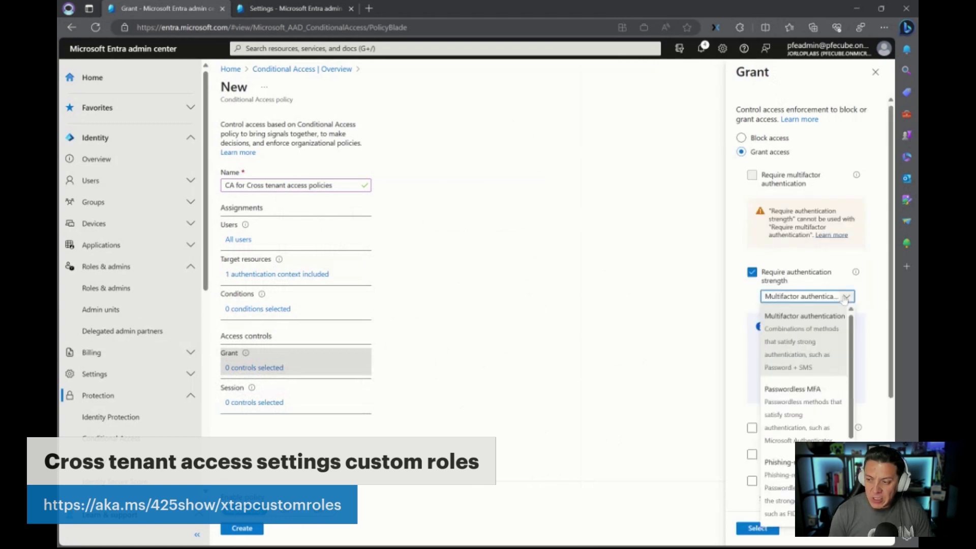
{"action": "left_click_drag", "start_coordinate": [854, 329], "coordinate": [858, 436]}
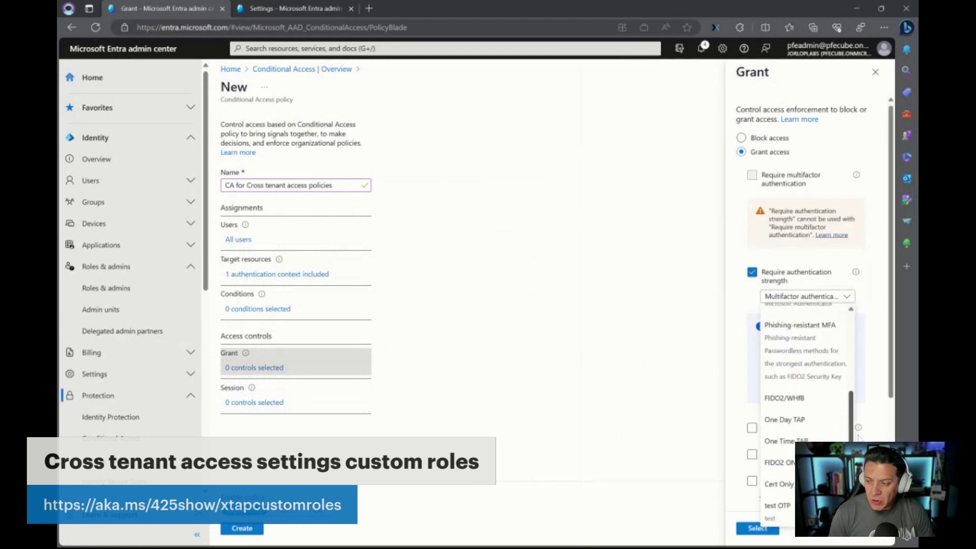
{"action": "left_click", "coordinate": [813, 362]}
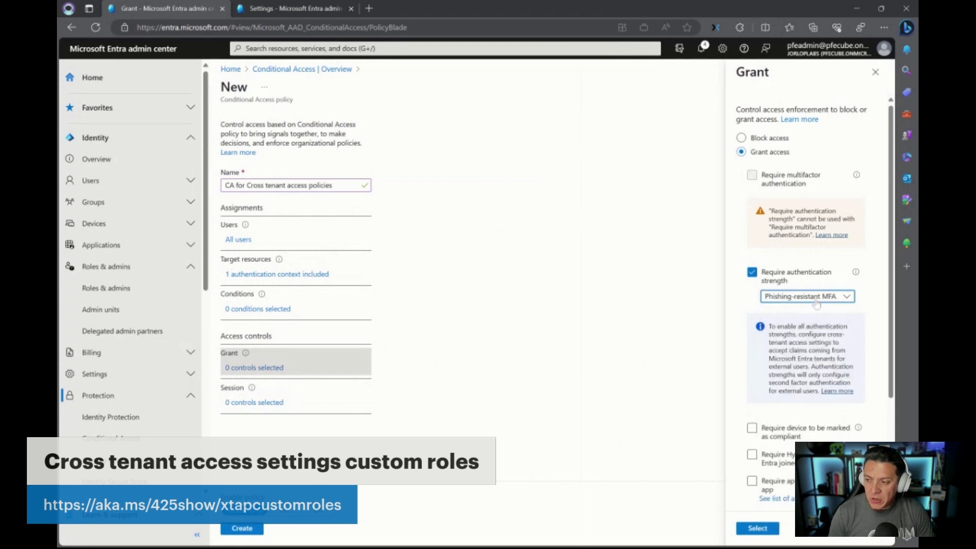
{"action": "left_click", "coordinate": [771, 531]}
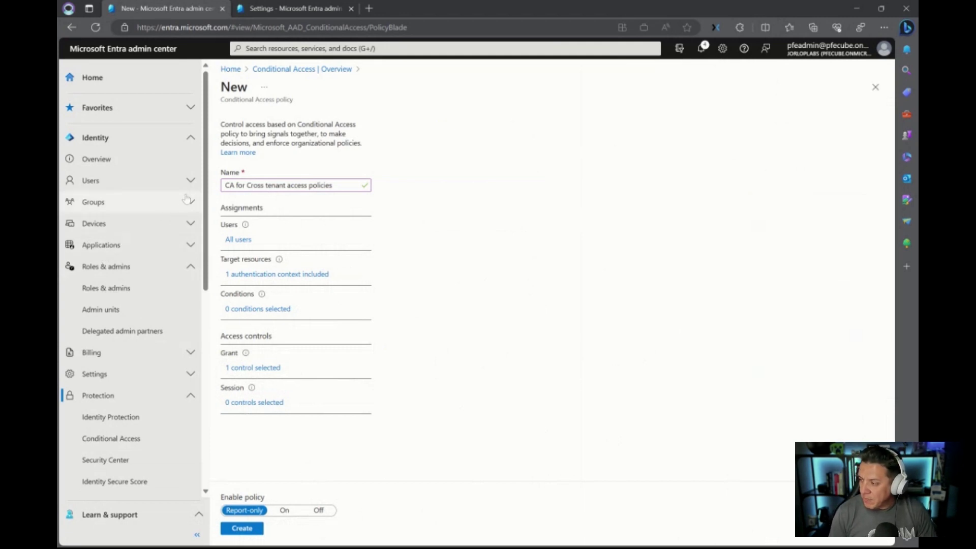
{"action": "left_click", "coordinate": [109, 288]}
Discard the unsaved policy and start a custom role named for cross tenant access settings
{"action": "left_click", "coordinate": [529, 86]}
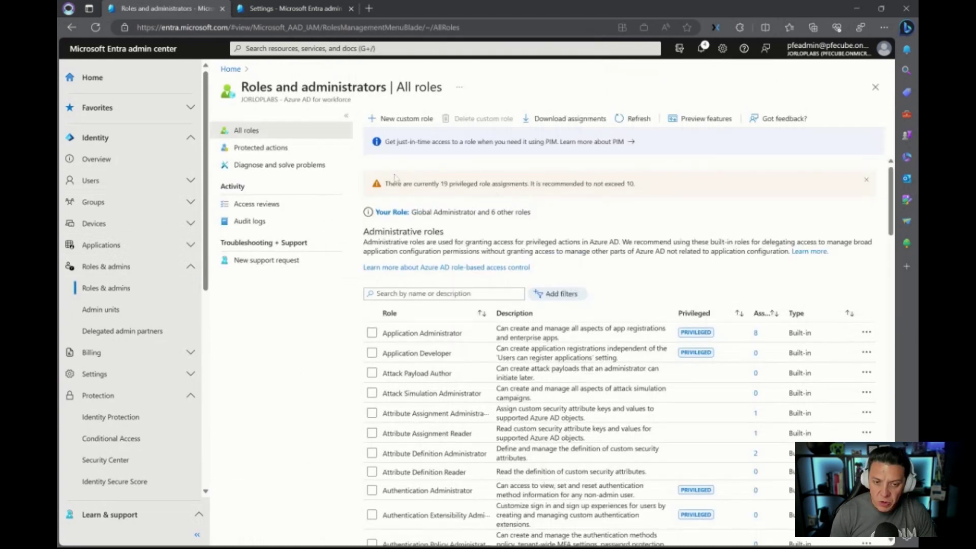
{"action": "left_click", "coordinate": [410, 121]}
{"action": "left_click", "coordinate": [343, 201]}
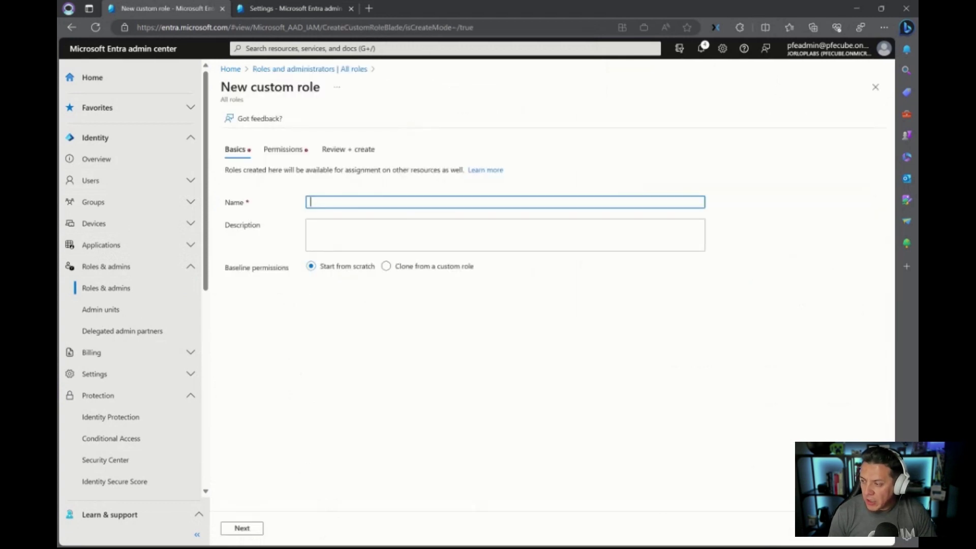
{"action": "type", "text": "custom co"}
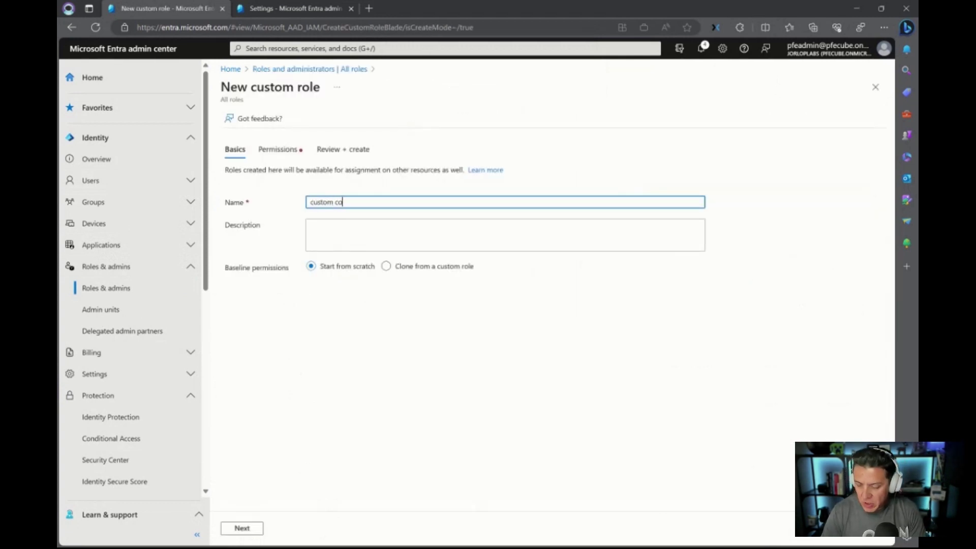
{"action": "key", "text": "BackSpace"}
{"action": "key", "text": "BackSpace"}
{"action": "type", "text": "role for"}
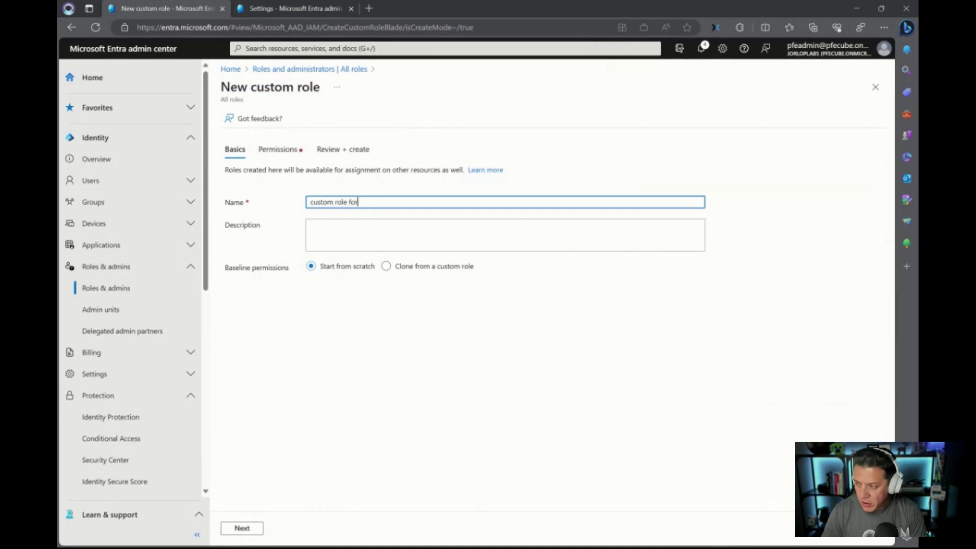
{"action": "type", "text": "or cross"}
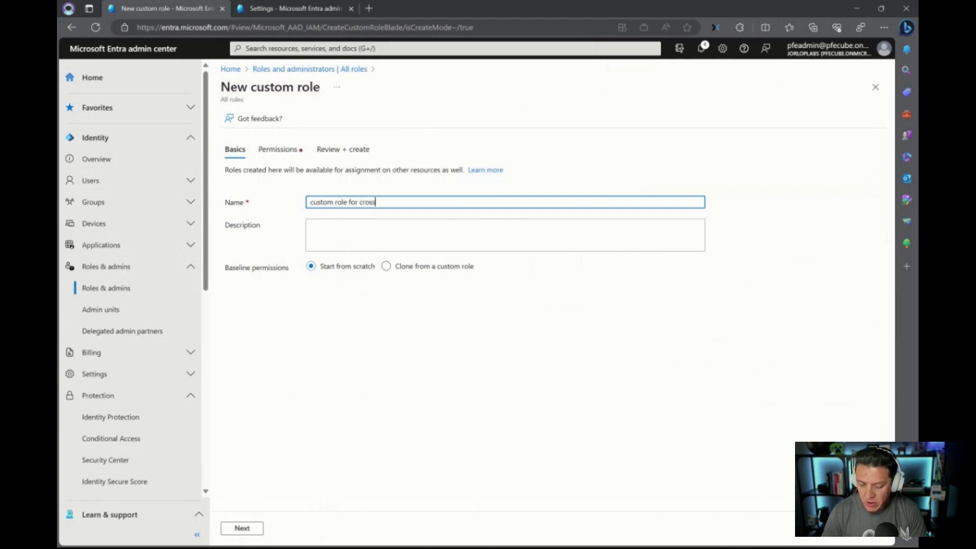
{"action": "type", "text": " tenant access se"}
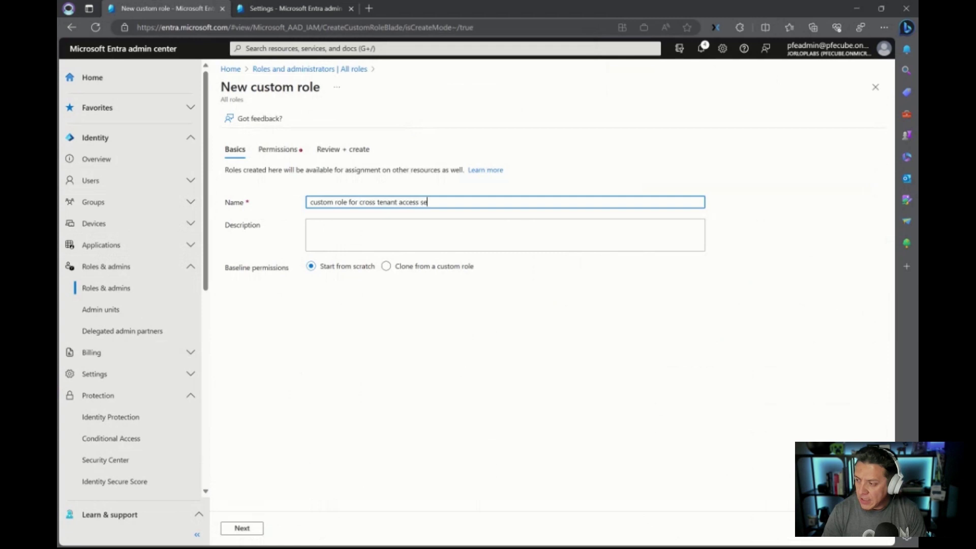
{"action": "type", "text": "ttings"}
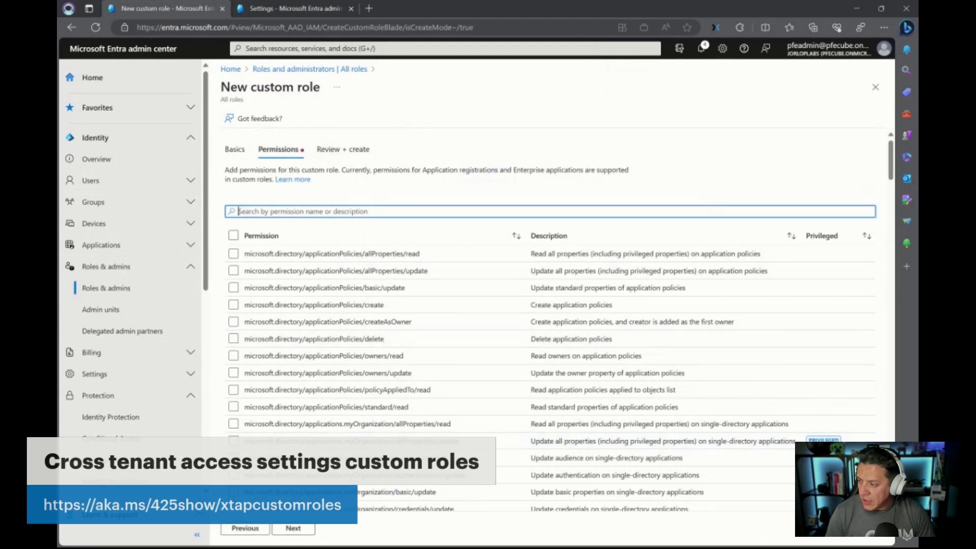
{"action": "type", "text": "cross"}
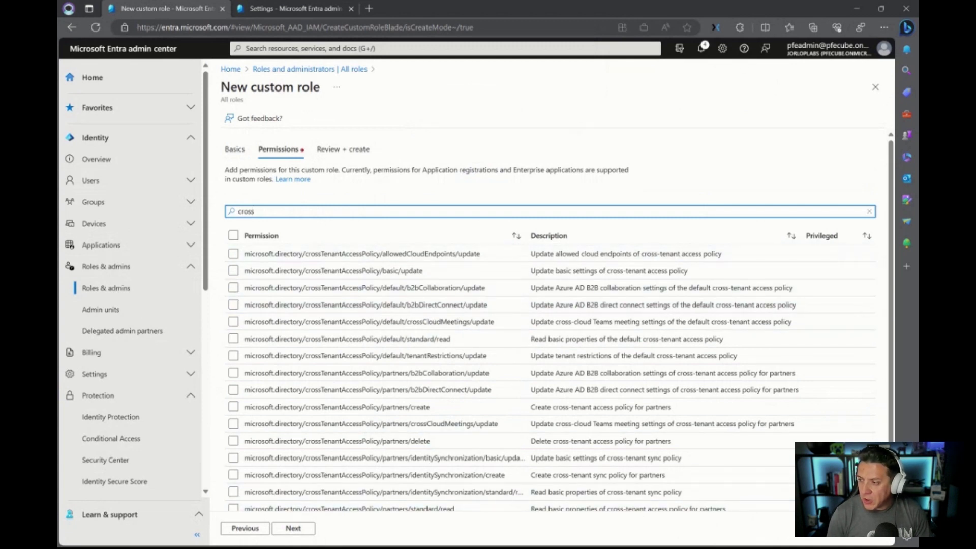
Return to the Microsoft Entra Home page
{"action": "left_click", "coordinate": [93, 79]}
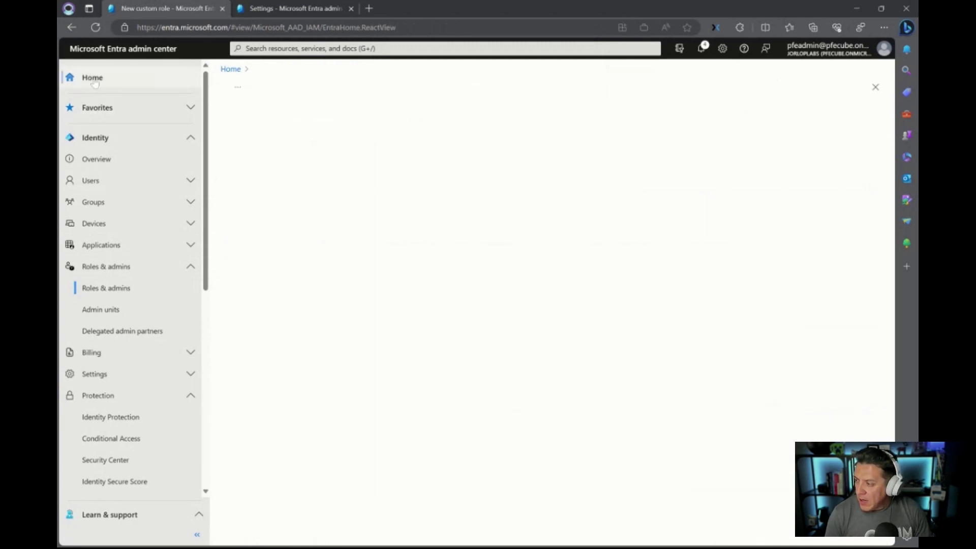